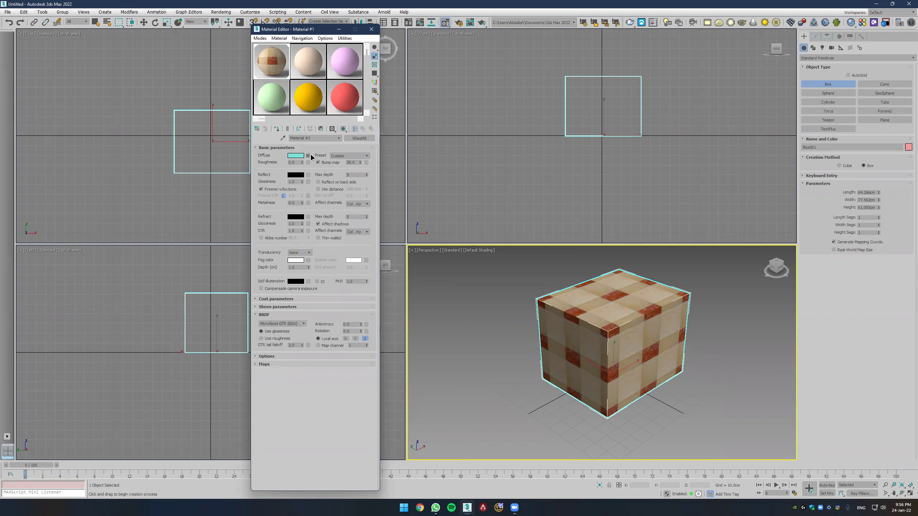
Inspect the bitmap settings of the material's Diffuse map and return to the parent material.
{"action": "left_click", "coordinate": [307, 156]}
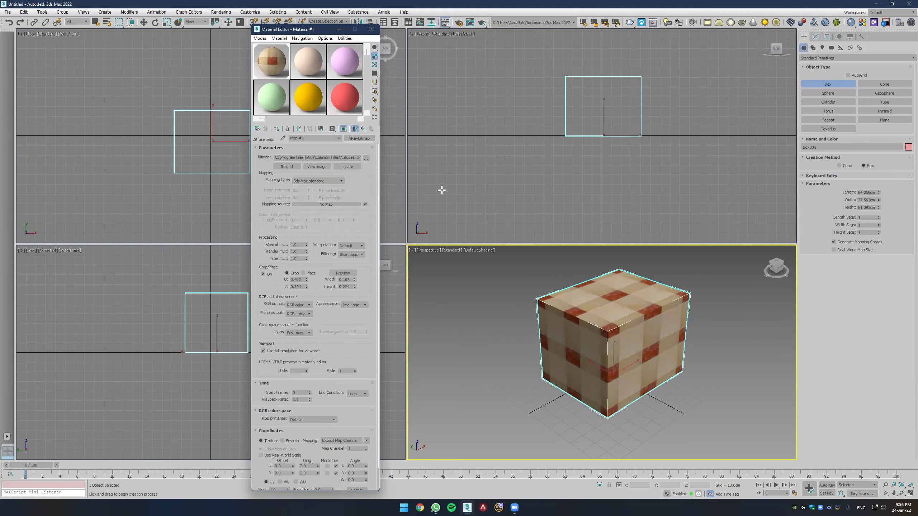
{"action": "left_click", "coordinate": [362, 130]}
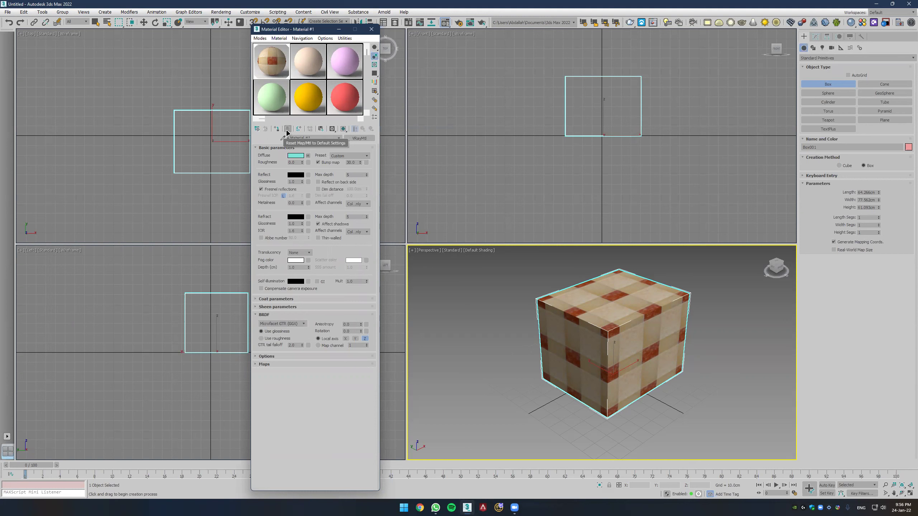
{"action": "right_click", "coordinate": [308, 156]}
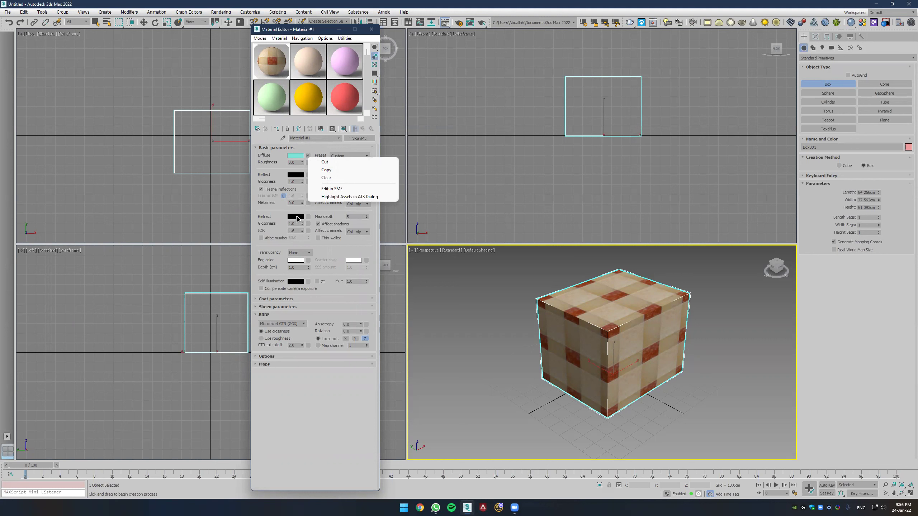
{"action": "left_click", "coordinate": [276, 156]}
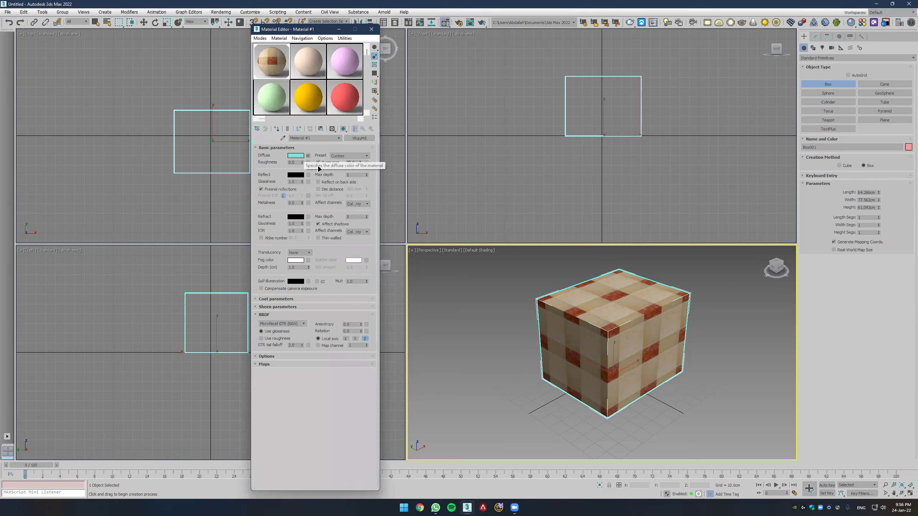
Clear the Diffuse map from the textured material, and undo the removal.
{"action": "right_click", "coordinate": [312, 158]}
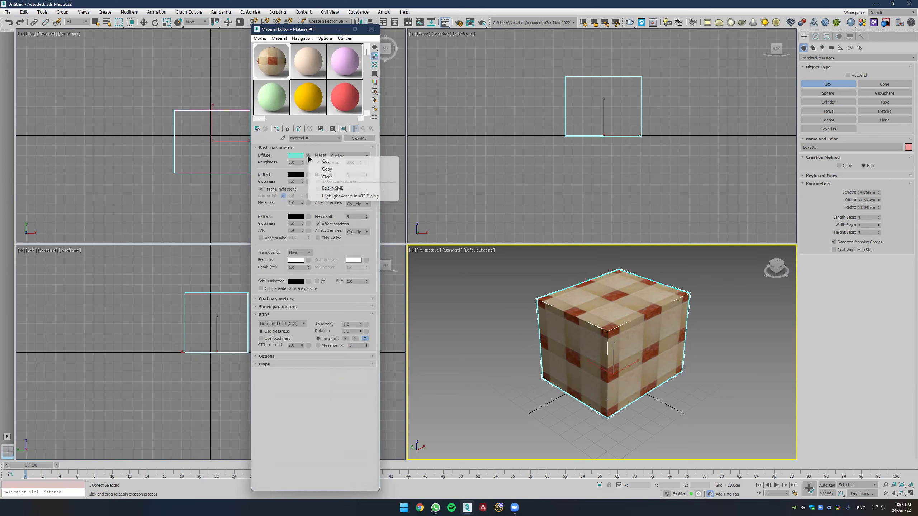
{"action": "left_click", "coordinate": [327, 176]}
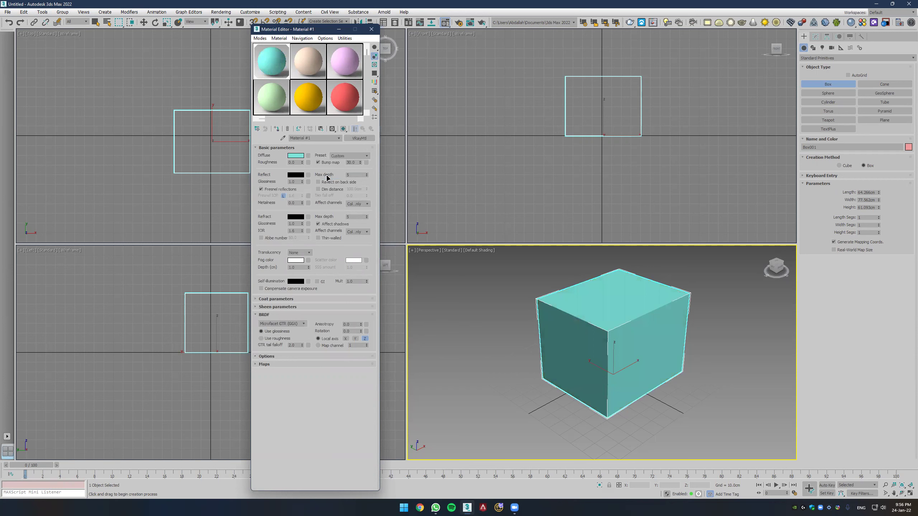
{"action": "left_click", "coordinate": [9, 23]}
{"action": "left_click", "coordinate": [10, 23]}
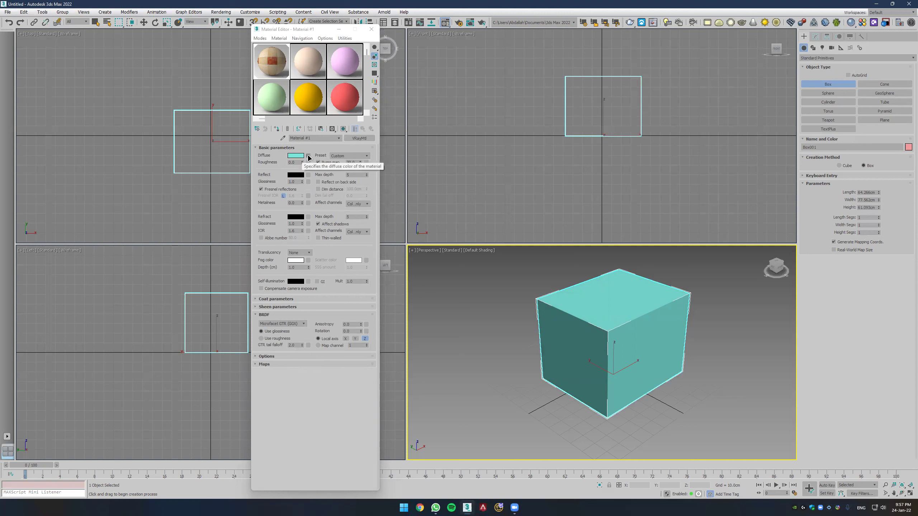
Paste the Diffuse map into the Reflect slot as a copy, and clear it from the Reflect slot.
{"action": "right_click", "coordinate": [307, 156]}
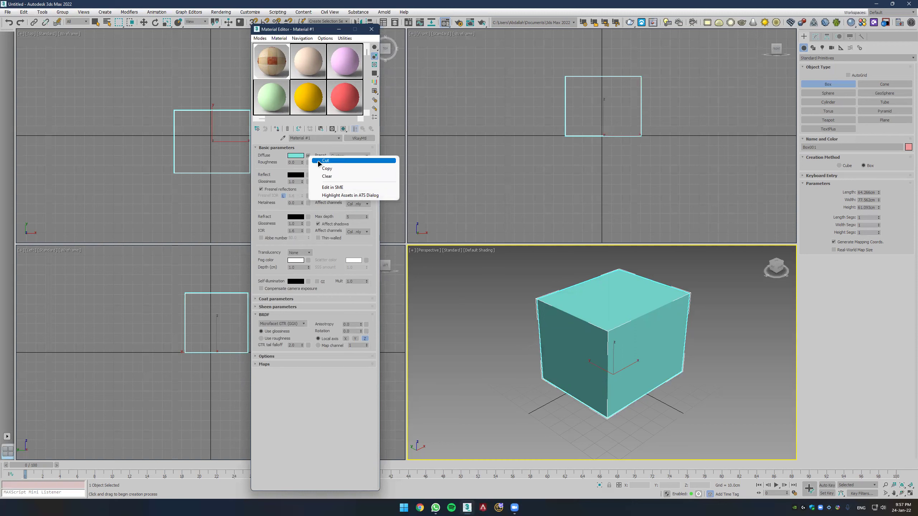
{"action": "left_click", "coordinate": [331, 169]}
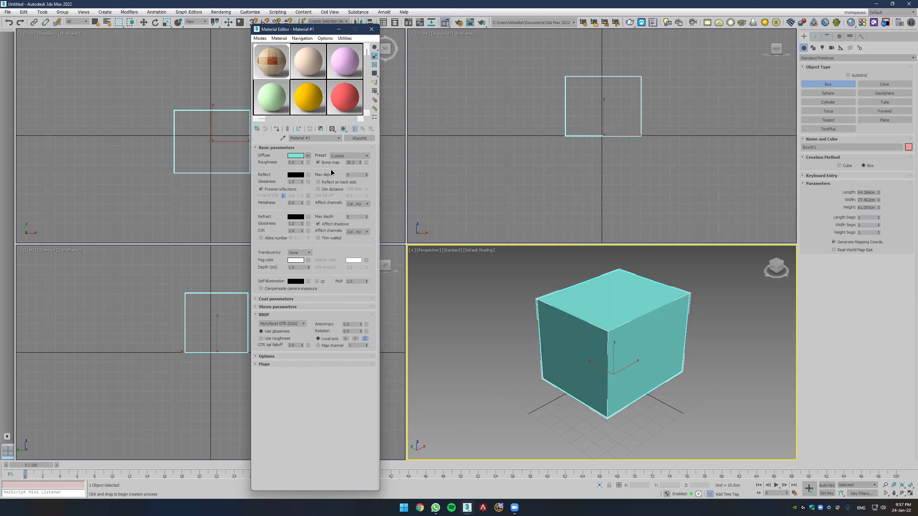
{"action": "right_click", "coordinate": [308, 175]}
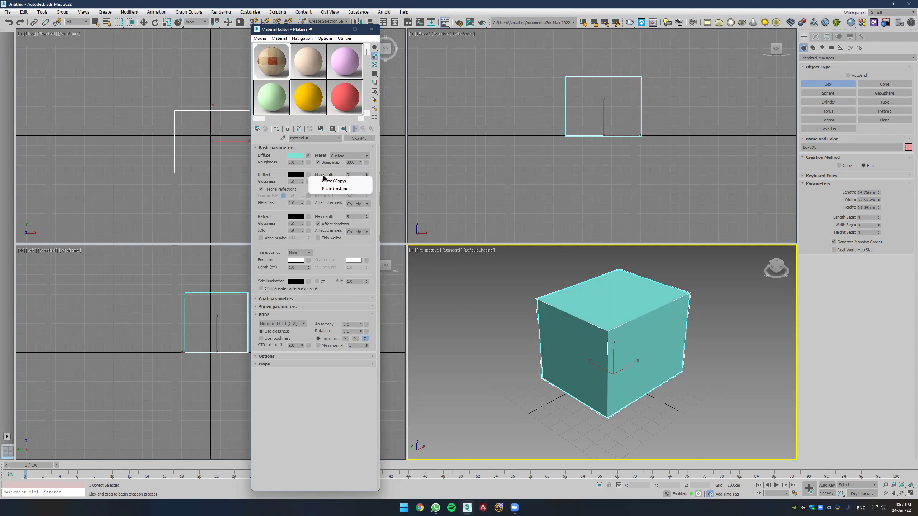
{"action": "left_click", "coordinate": [330, 181]}
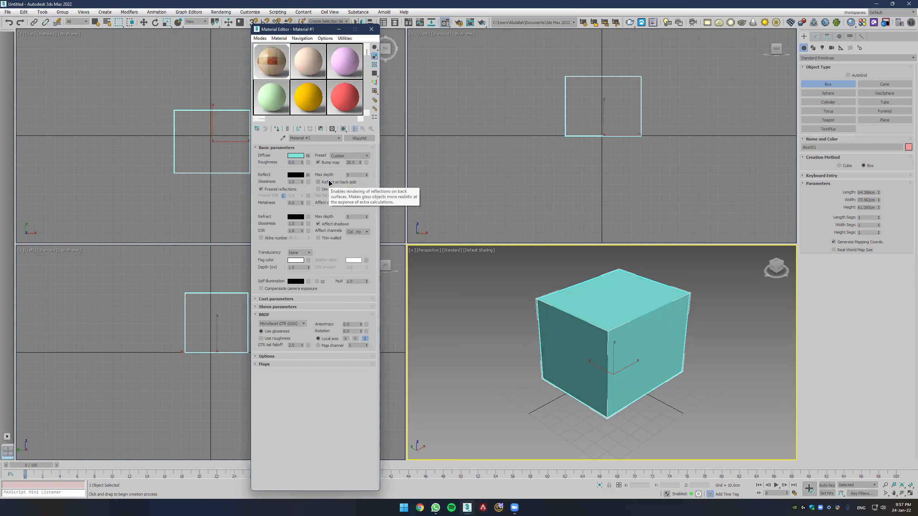
{"action": "right_click", "coordinate": [308, 176]}
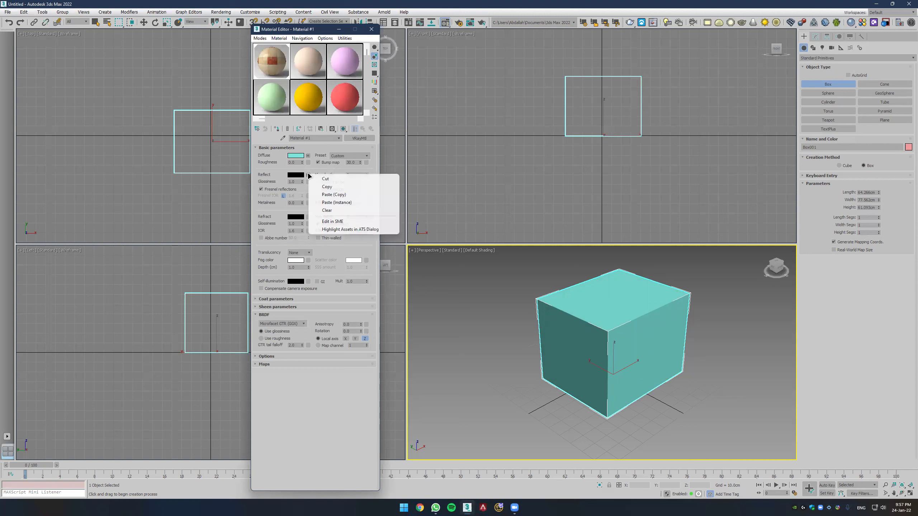
{"action": "left_click", "coordinate": [332, 211]}
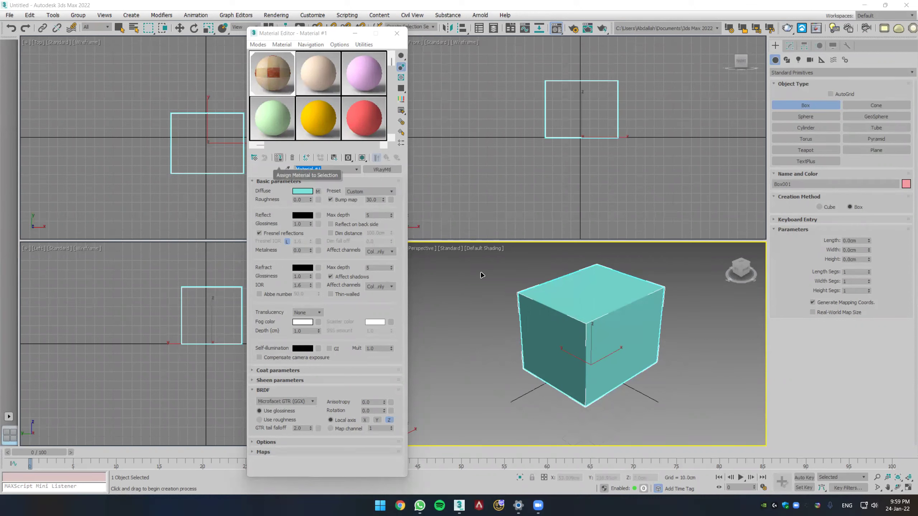
Show the textured material shaded in the viewport, and assign the yellow material to the selected box.
{"action": "left_click", "coordinate": [364, 158]}
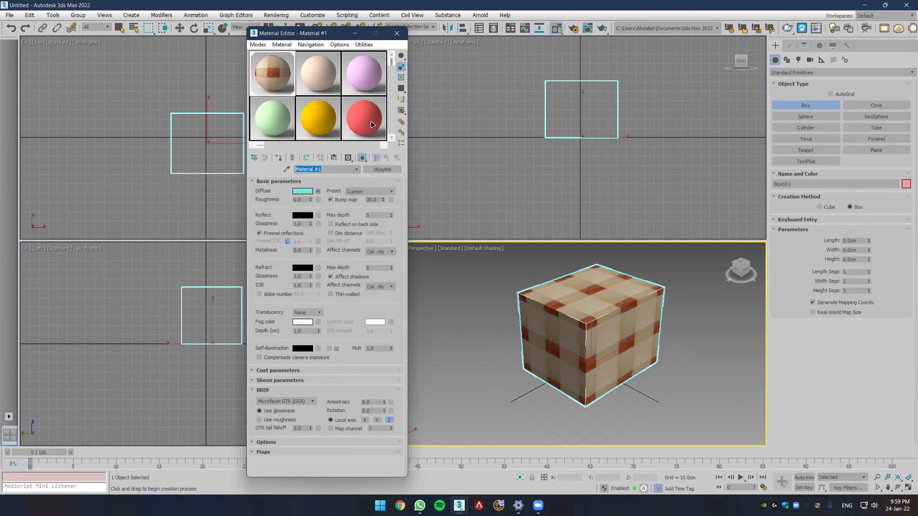
{"action": "left_click", "coordinate": [322, 136]}
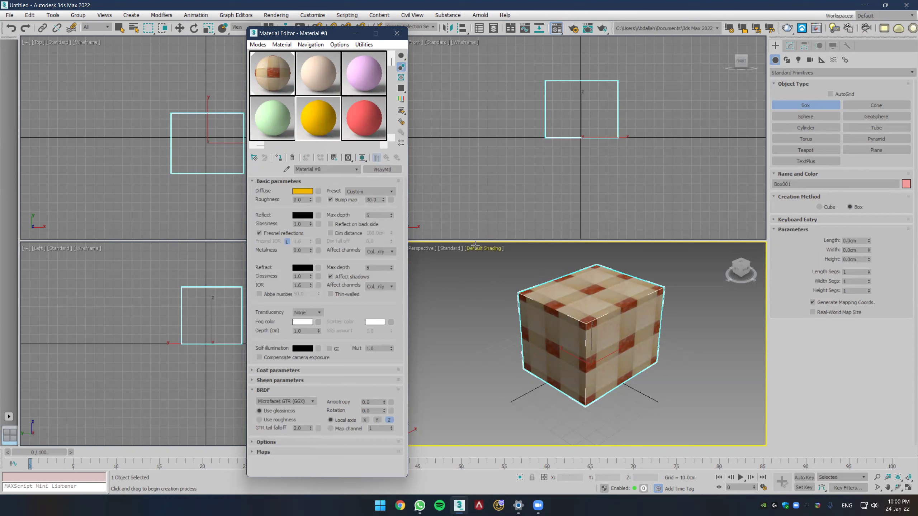
{"action": "left_click", "coordinate": [278, 157]}
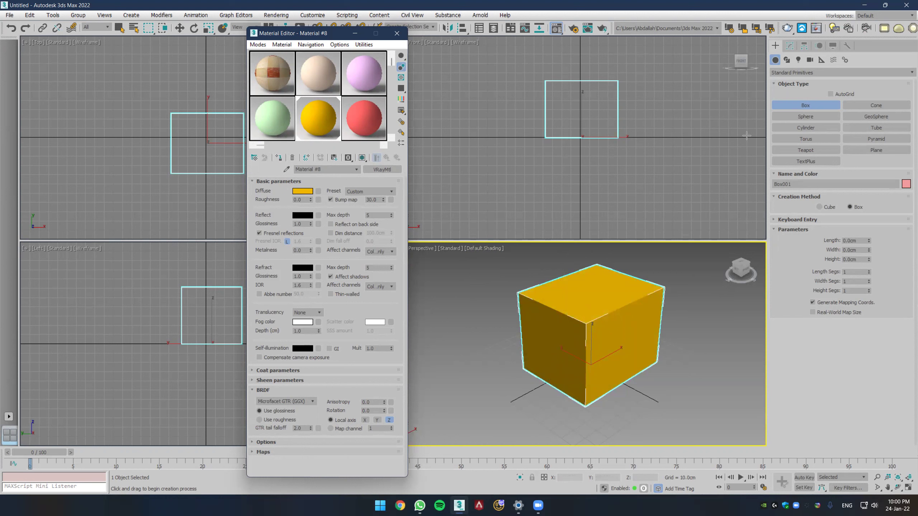
Add an Edit Mesh modifier to the box and switch to its Polygon sub-object level.
{"action": "left_click", "coordinate": [793, 45]}
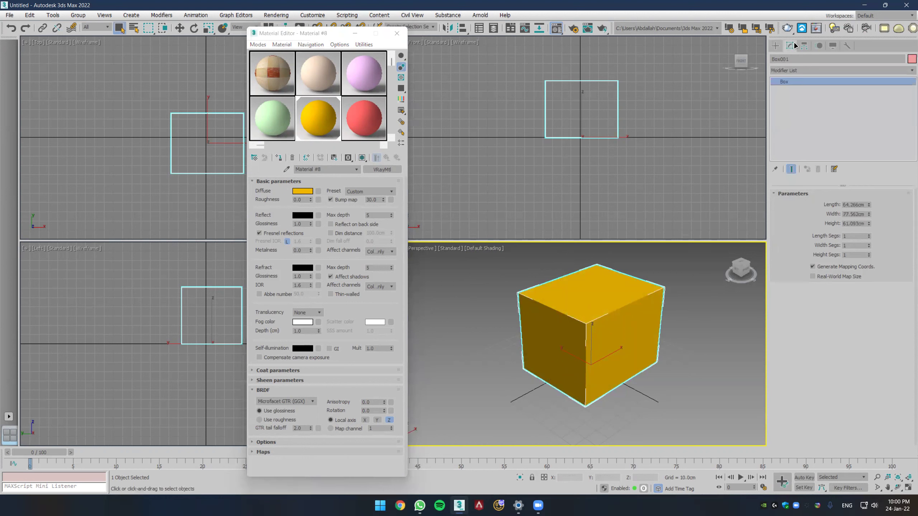
{"action": "left_click", "coordinate": [808, 70]}
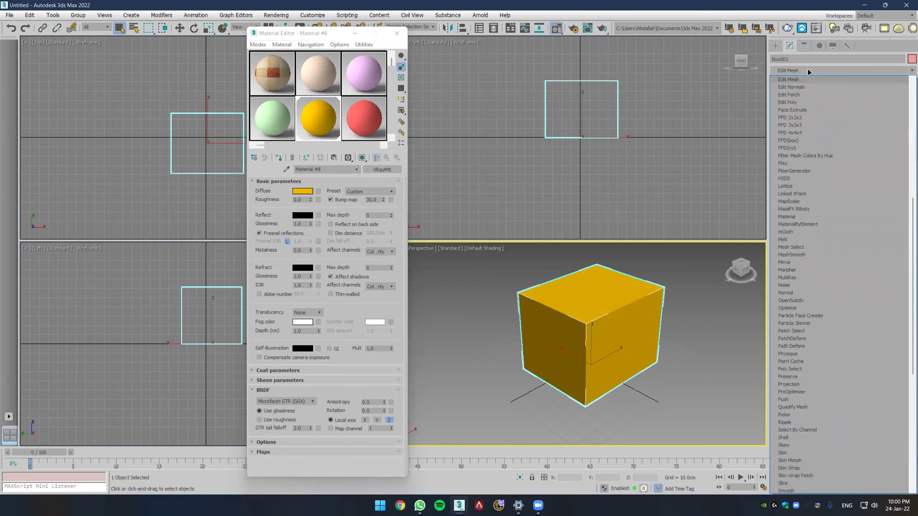
{"action": "left_click", "coordinate": [797, 82]}
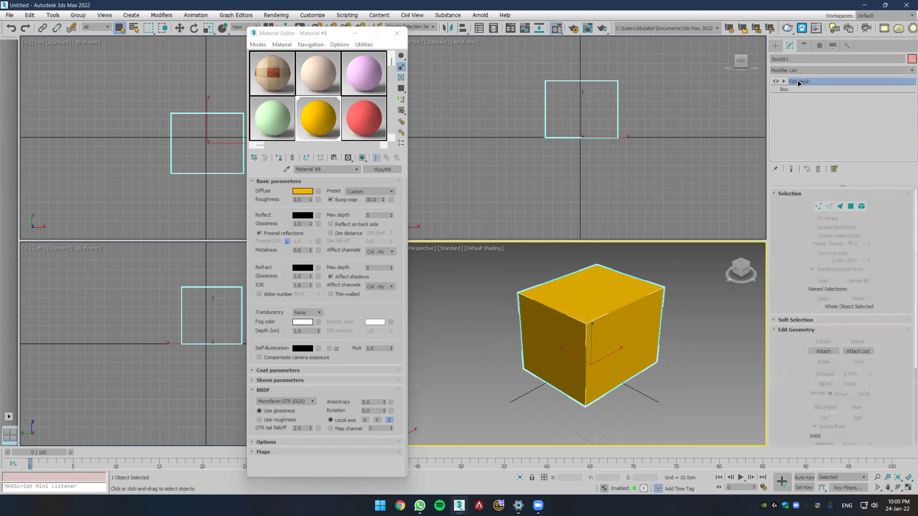
{"action": "left_click", "coordinate": [784, 81]}
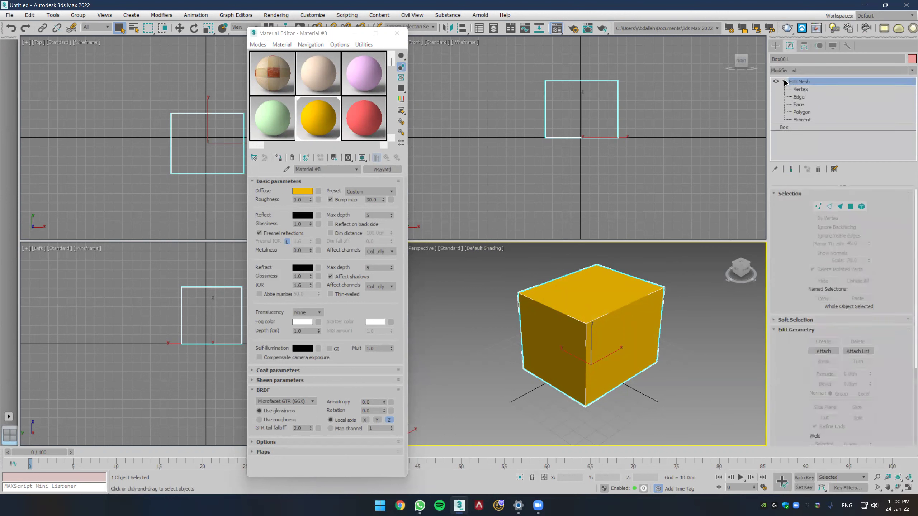
{"action": "left_click", "coordinate": [806, 113]}
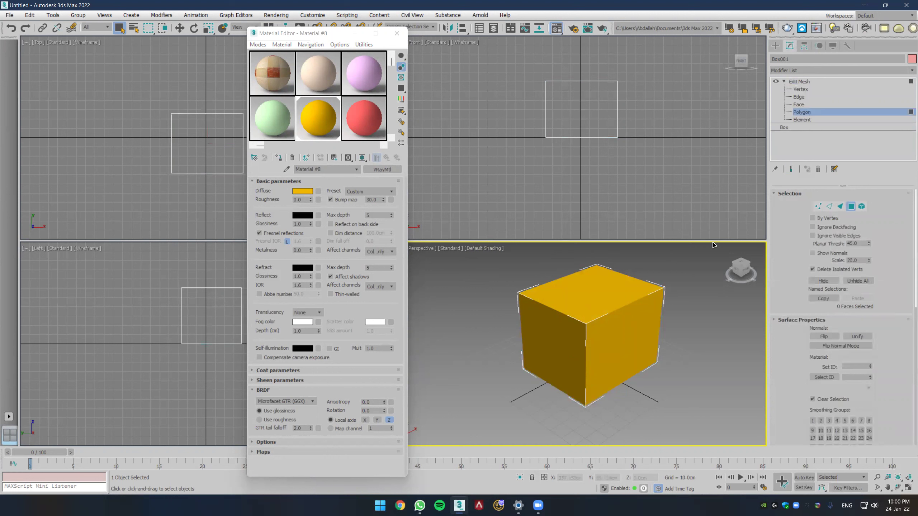
Select the box's front, left and top polygons in turn to check the material ID of each.
{"action": "left_click", "coordinate": [613, 340]}
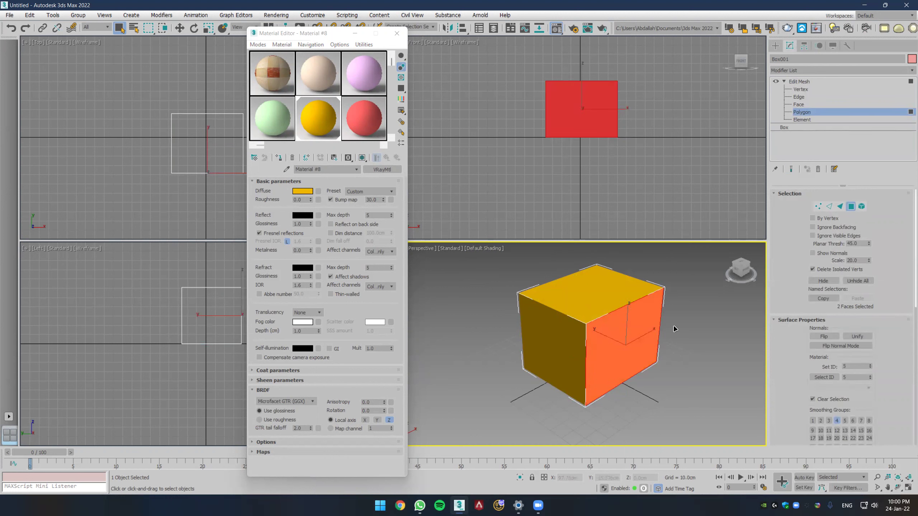
{"action": "double_click", "coordinate": [860, 366]}
{"action": "left_click", "coordinate": [553, 343]}
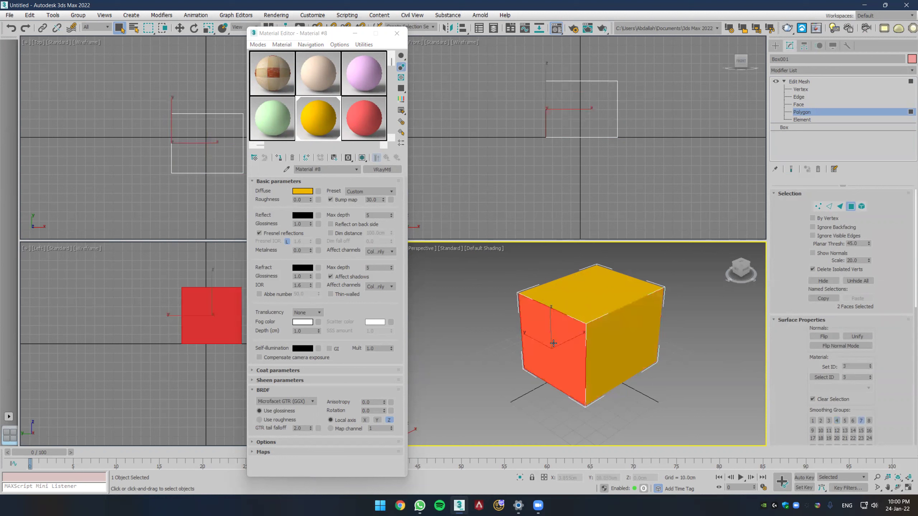
{"action": "left_click", "coordinate": [599, 295]}
{"action": "left_click", "coordinate": [615, 342]}
{"action": "left_click", "coordinate": [560, 347]}
{"action": "left_click", "coordinate": [613, 344]}
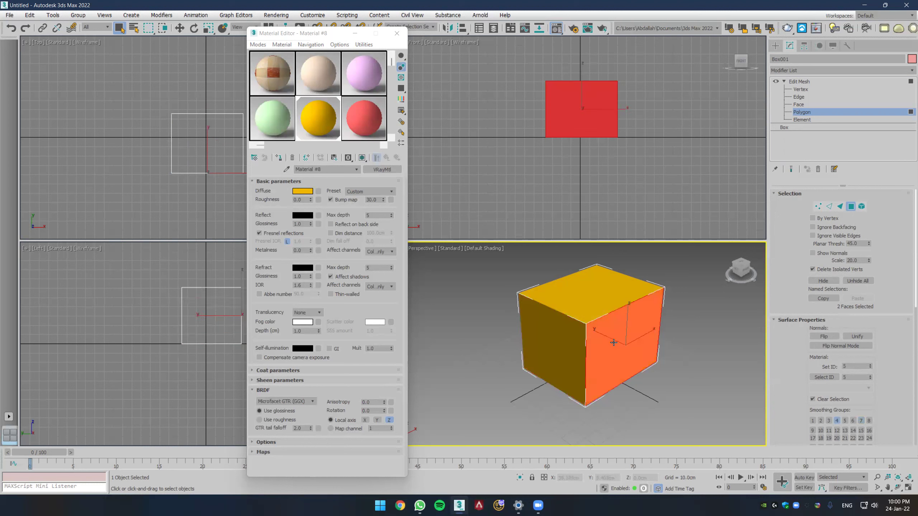
{"action": "left_click", "coordinate": [582, 343]}
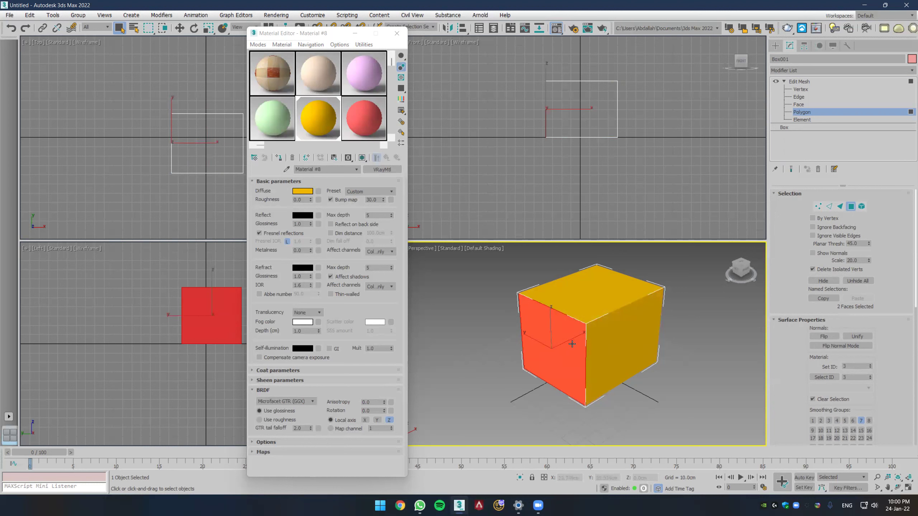
{"action": "left_click", "coordinate": [622, 353]}
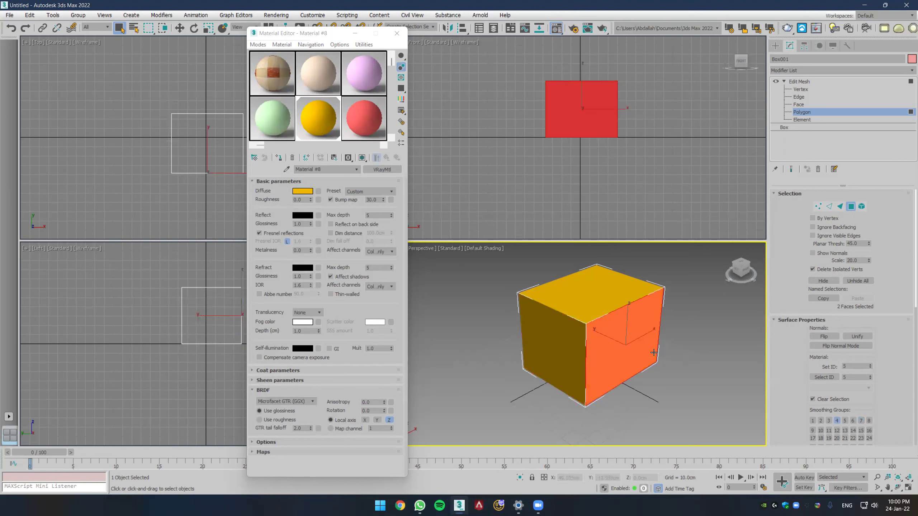
Set the front polygon's material ID to 3, recheck the front and left polygons, and leave polygon editing.
{"action": "left_click", "coordinate": [855, 366]}
{"action": "type", "text": "3"}
{"action": "left_click", "coordinate": [552, 350]}
{"action": "left_click", "coordinate": [647, 340]}
{"action": "left_click", "coordinate": [569, 345]}
{"action": "left_click", "coordinate": [625, 343]}
{"action": "left_click", "coordinate": [776, 45]}
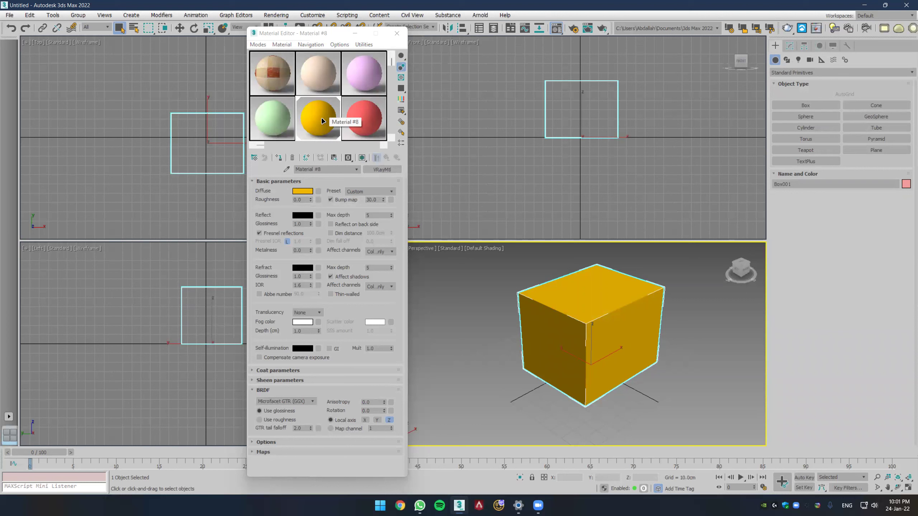
Change the yellow sample material's type to Multi/Sub-Object and discard the old material.
{"action": "left_click", "coordinate": [384, 172]}
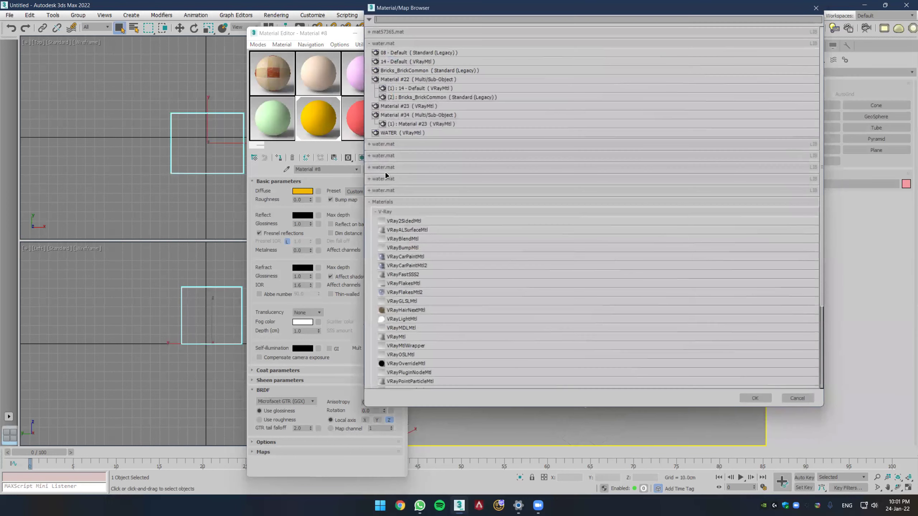
{"action": "left_click_drag", "start_coordinate": [634, 8], "coordinate": [678, 36]}
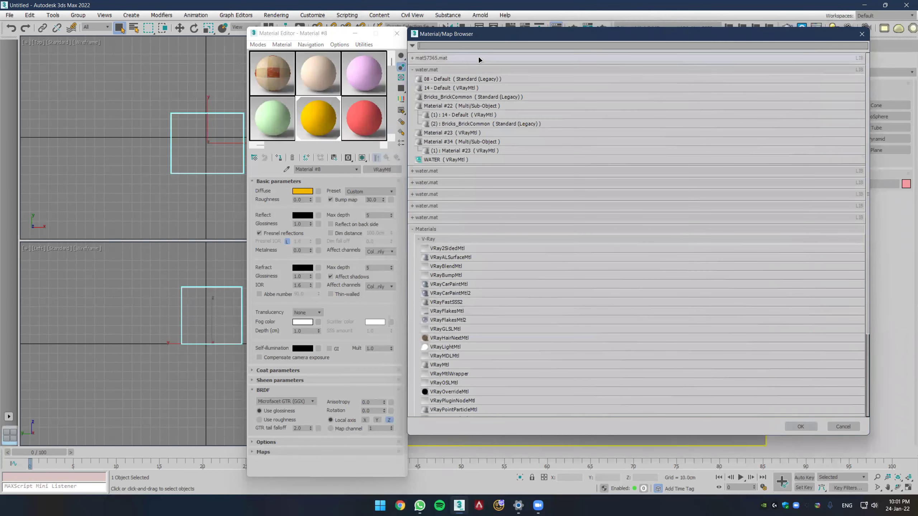
{"action": "left_click", "coordinate": [421, 240]}
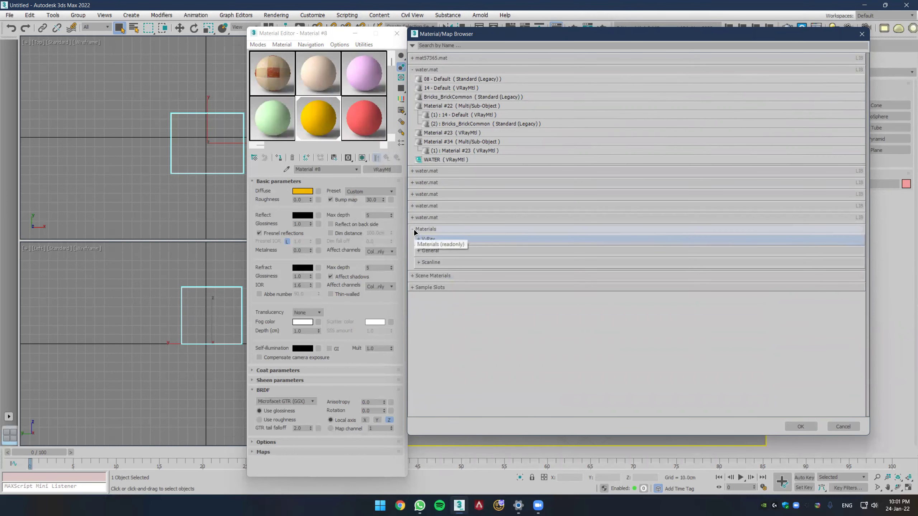
{"action": "left_click", "coordinate": [414, 230]}
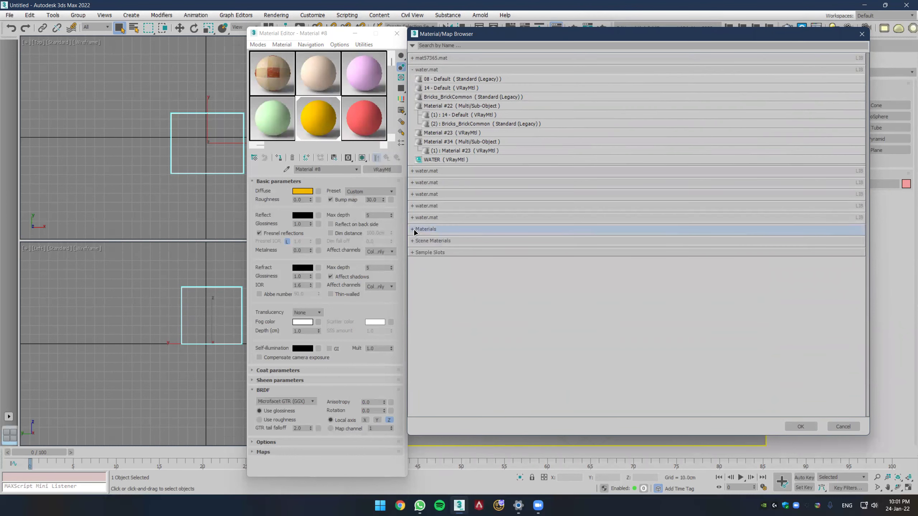
{"action": "left_click", "coordinate": [413, 69]}
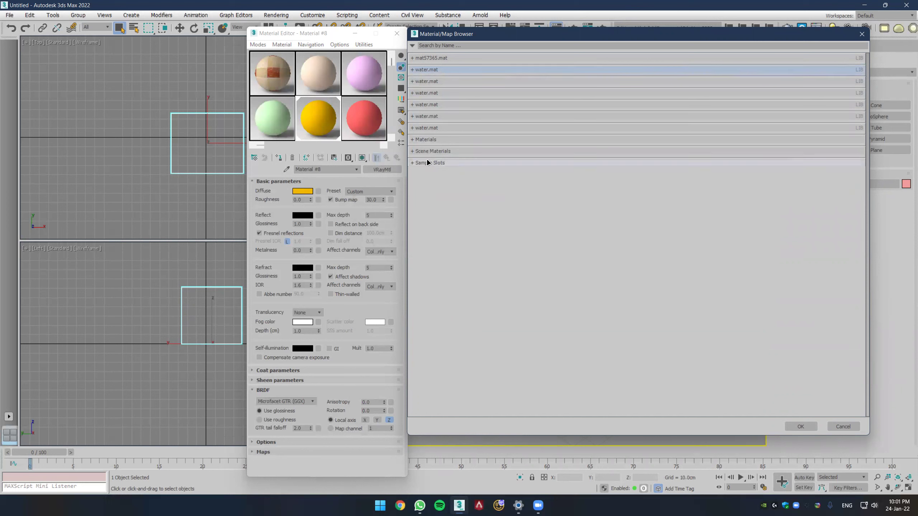
{"action": "left_click", "coordinate": [413, 141]}
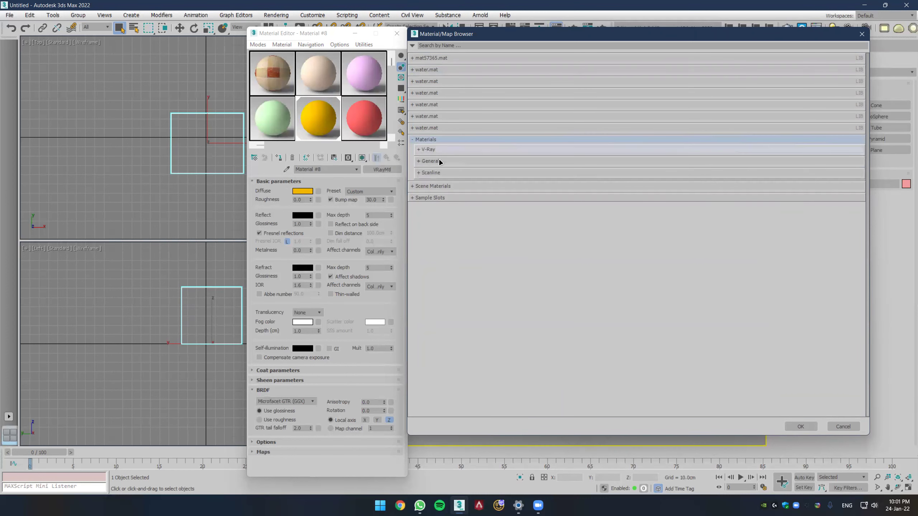
{"action": "left_click", "coordinate": [419, 162]}
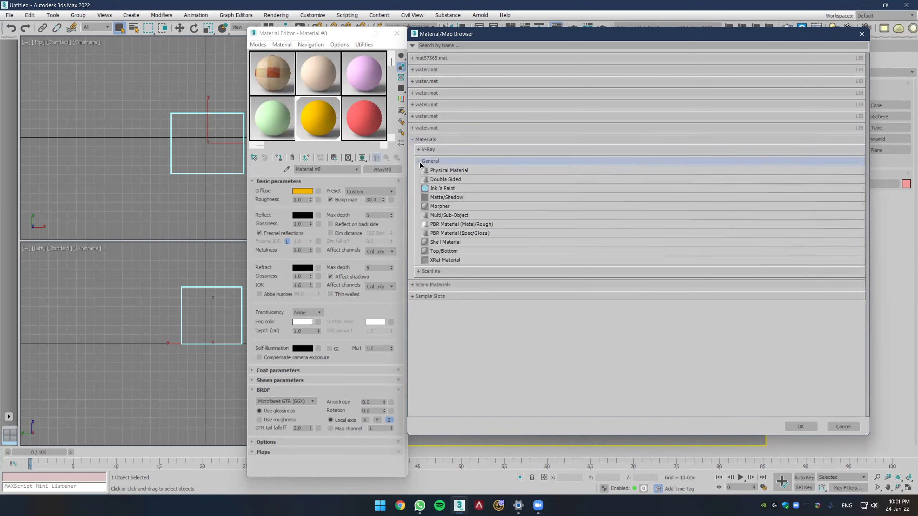
{"action": "left_click", "coordinate": [465, 216]}
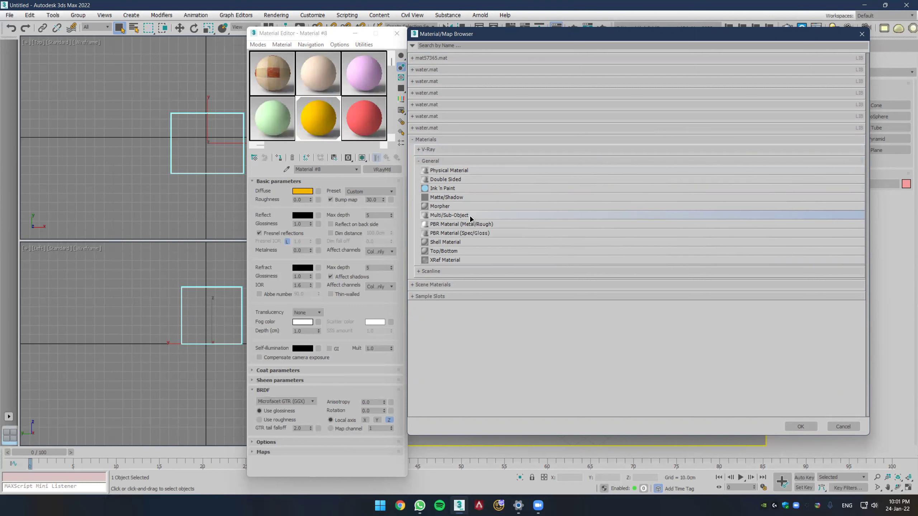
{"action": "double_click", "coordinate": [469, 216]}
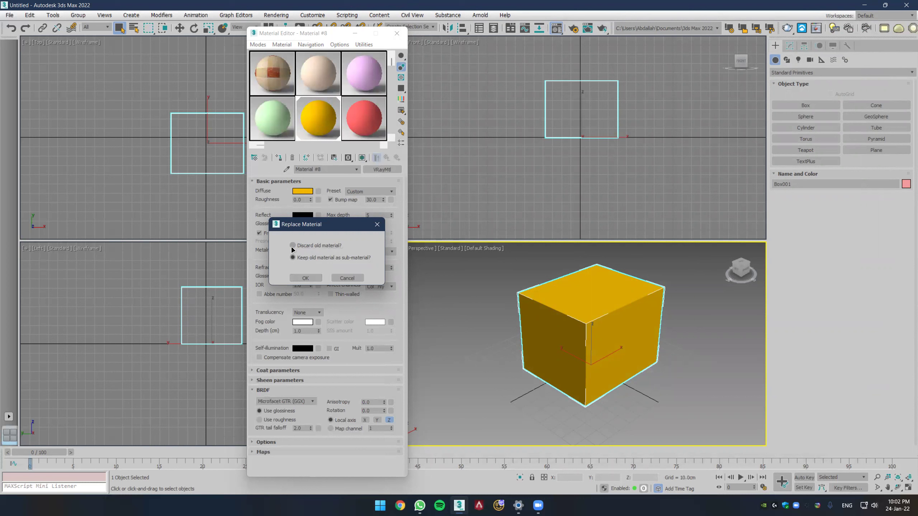
{"action": "left_click", "coordinate": [314, 277]}
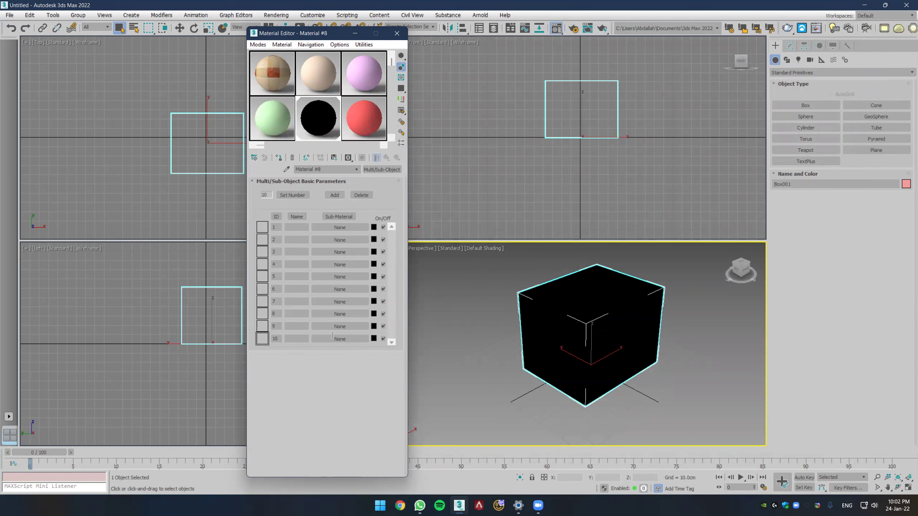
Assign a VRayMtl sub-material to ID 3 of the Multi/Sub-Object material.
{"action": "left_click", "coordinate": [340, 252]}
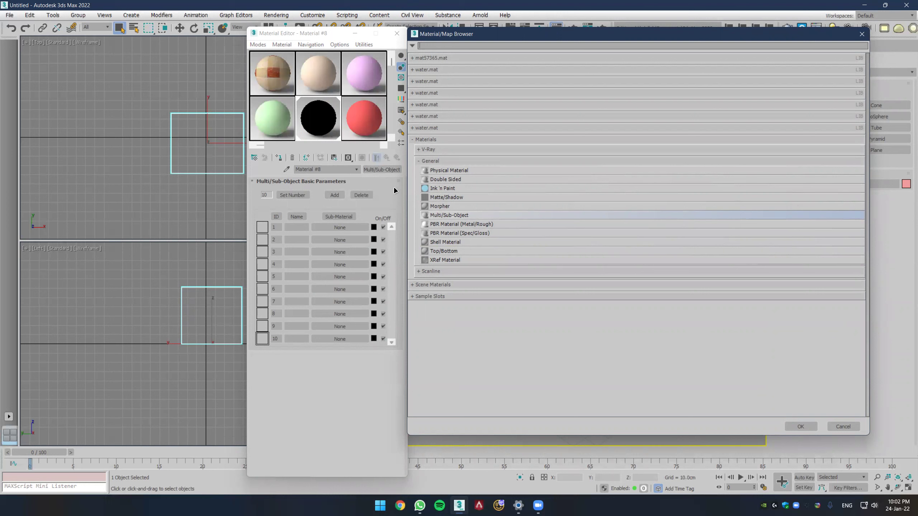
{"action": "left_click", "coordinate": [423, 163]}
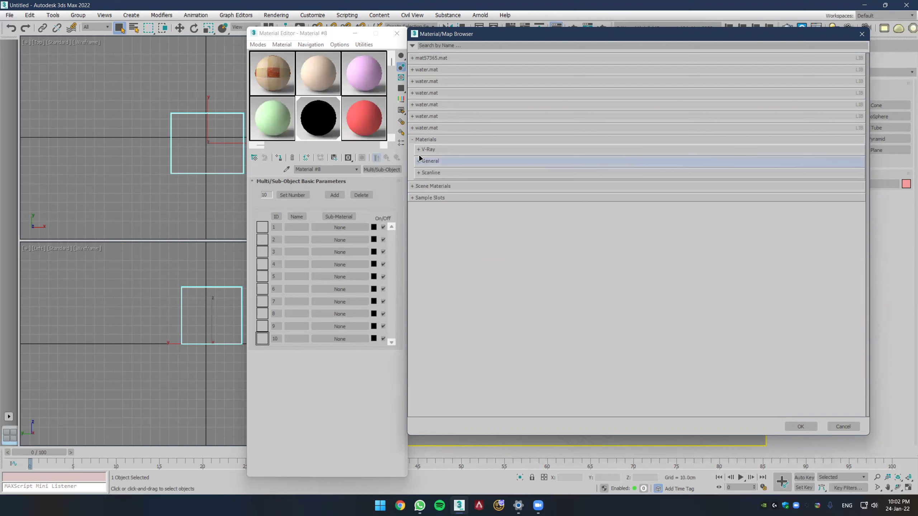
{"action": "left_click", "coordinate": [418, 150]}
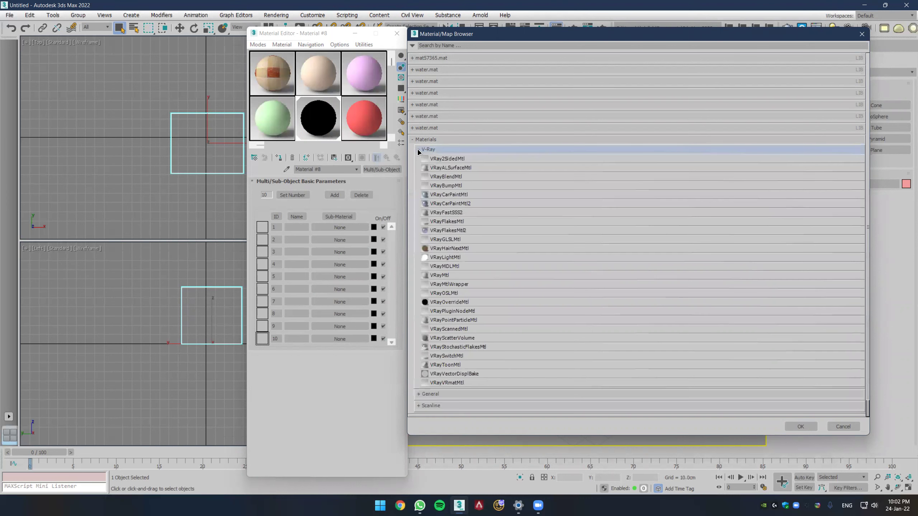
{"action": "left_click", "coordinate": [446, 274]}
{"action": "double_click", "coordinate": [447, 274]}
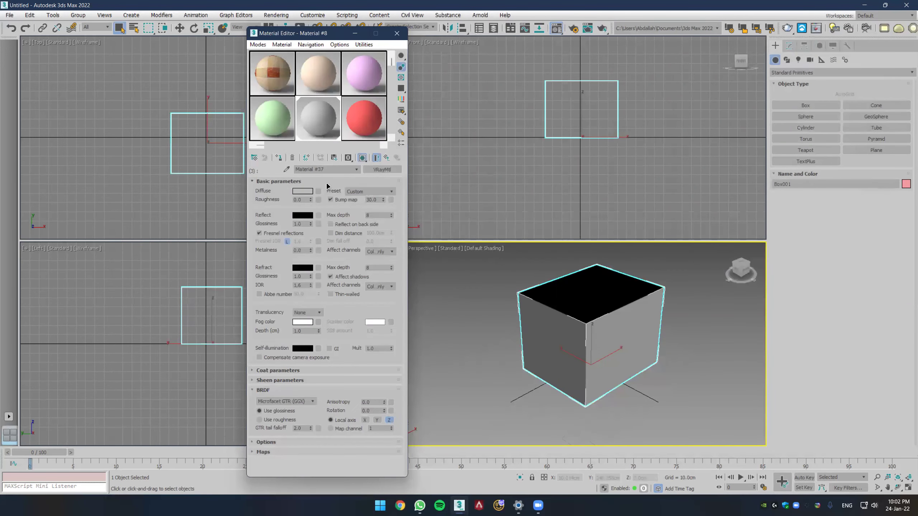
Add a Bitmap map to the diffuse channel of the ID 3 sub-material.
{"action": "left_click", "coordinate": [318, 191]}
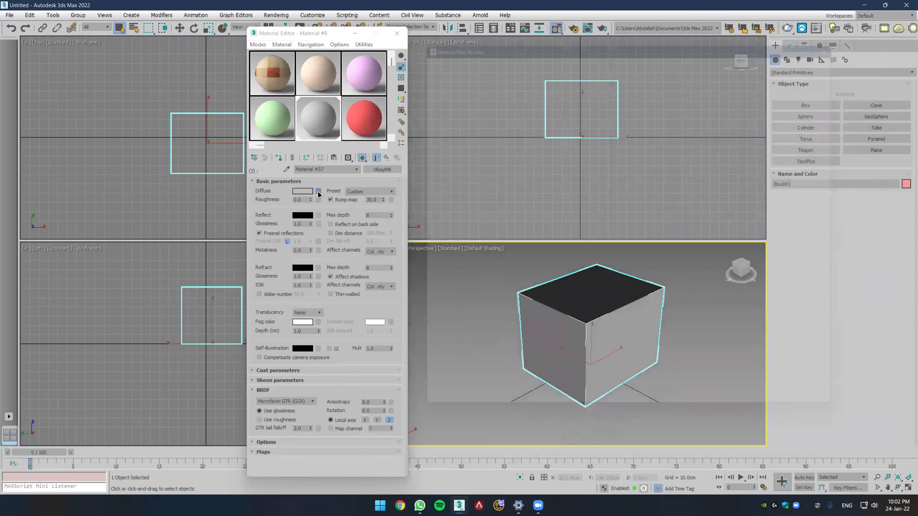
{"action": "left_click", "coordinate": [424, 150]}
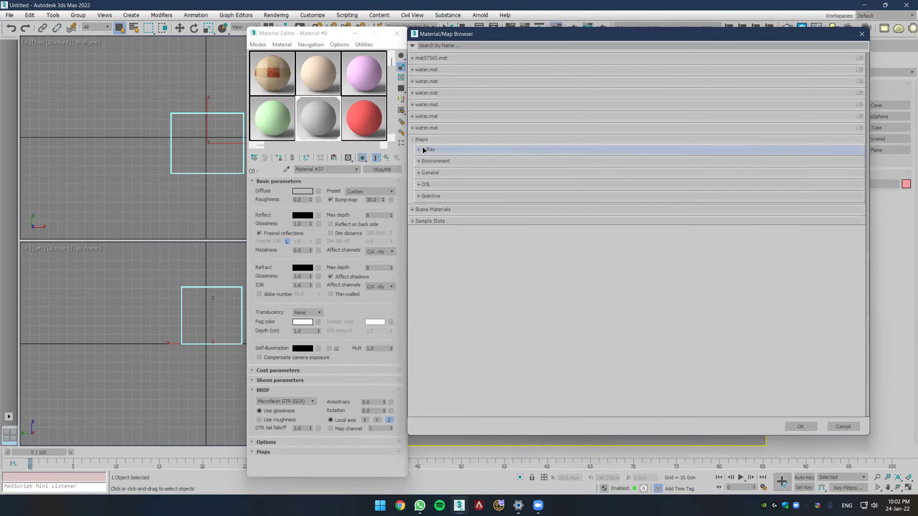
{"action": "left_click", "coordinate": [430, 173]}
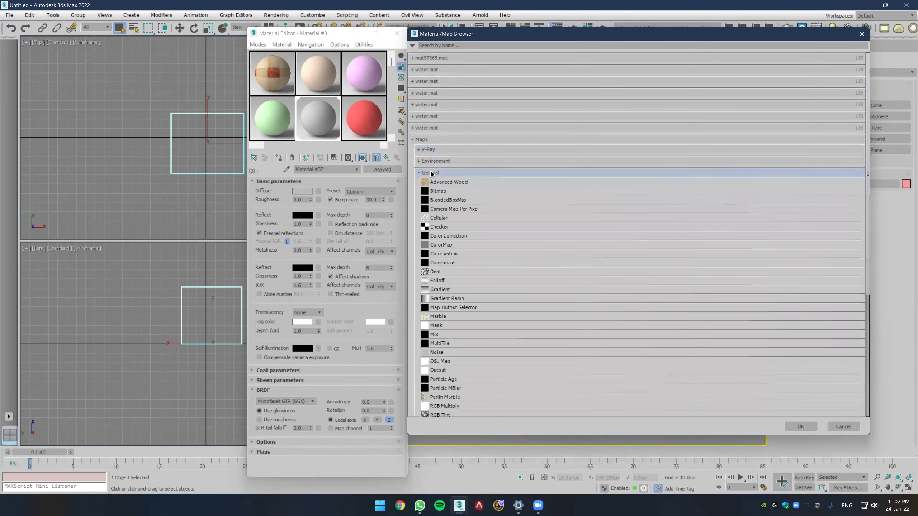
{"action": "double_click", "coordinate": [439, 190]}
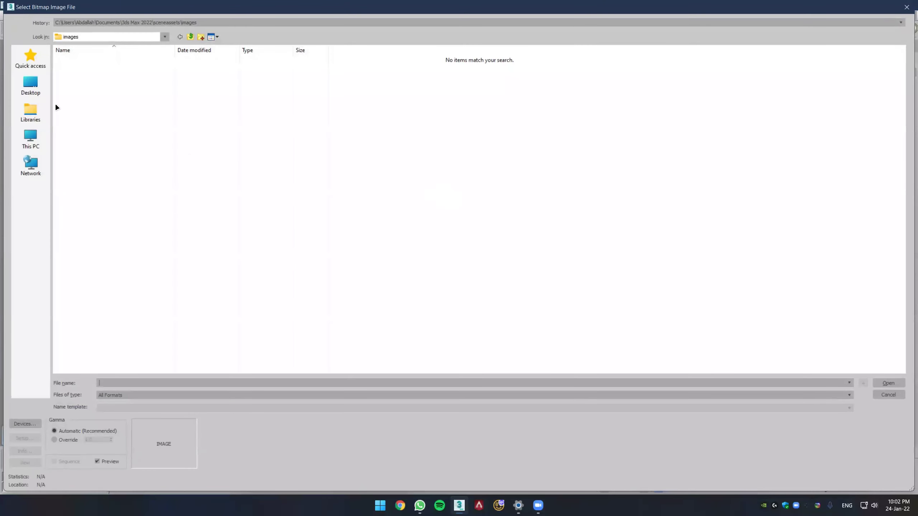
Load american_cherry.png from the shared Materials textures' Mats folder as the bitmap, and apply it to the selected box.
{"action": "left_click", "coordinate": [118, 22]}
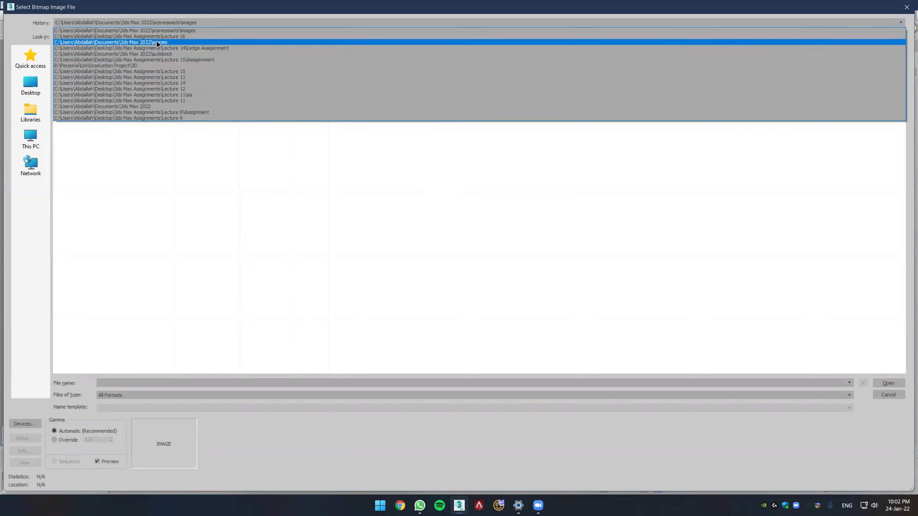
{"action": "left_click", "coordinate": [154, 195]}
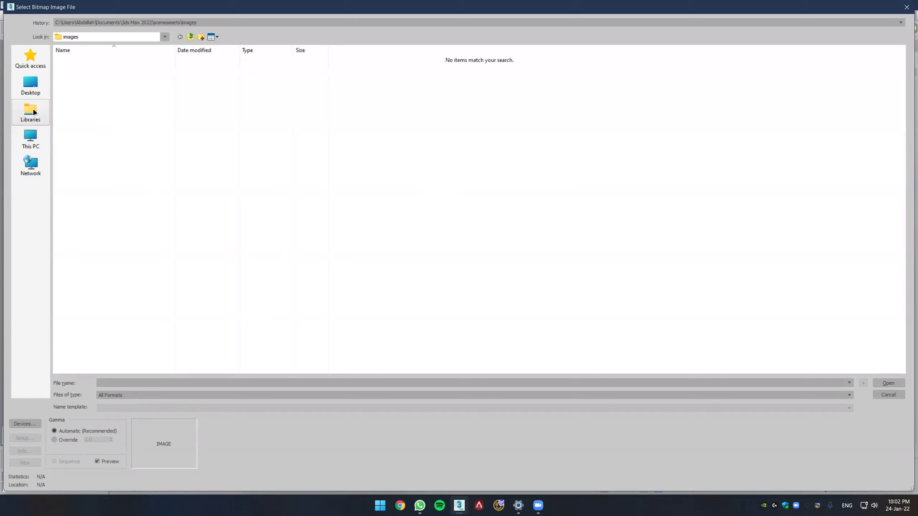
{"action": "left_click", "coordinate": [31, 139]}
{"action": "double_click", "coordinate": [170, 109]}
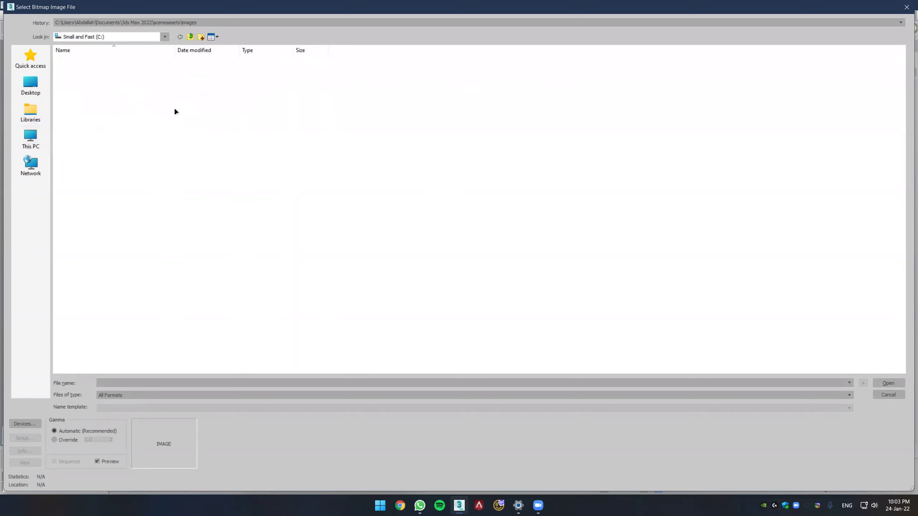
{"action": "double_click", "coordinate": [111, 118]}
{"action": "double_click", "coordinate": [95, 78]}
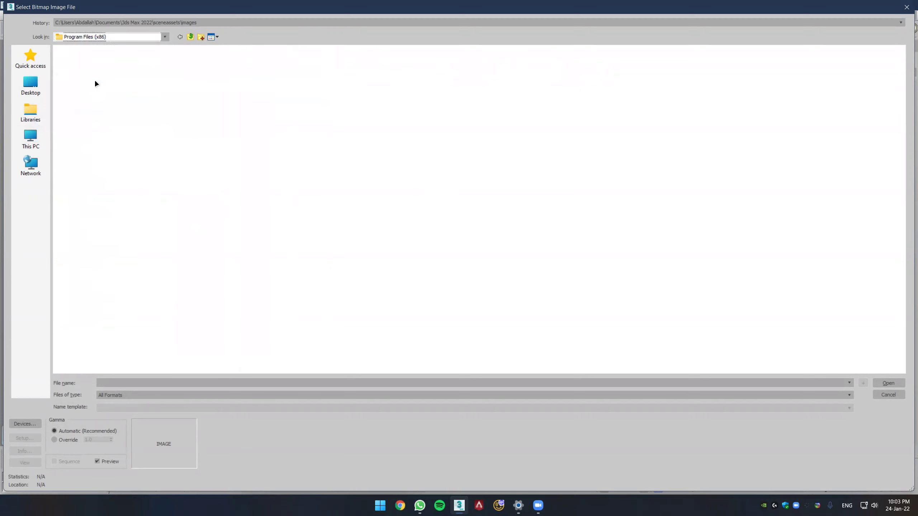
{"action": "double_click", "coordinate": [103, 68]}
{"action": "double_click", "coordinate": [96, 77]}
{"action": "double_click", "coordinate": [82, 76]}
{"action": "double_click", "coordinate": [82, 73]}
{"action": "double_click", "coordinate": [78, 61]}
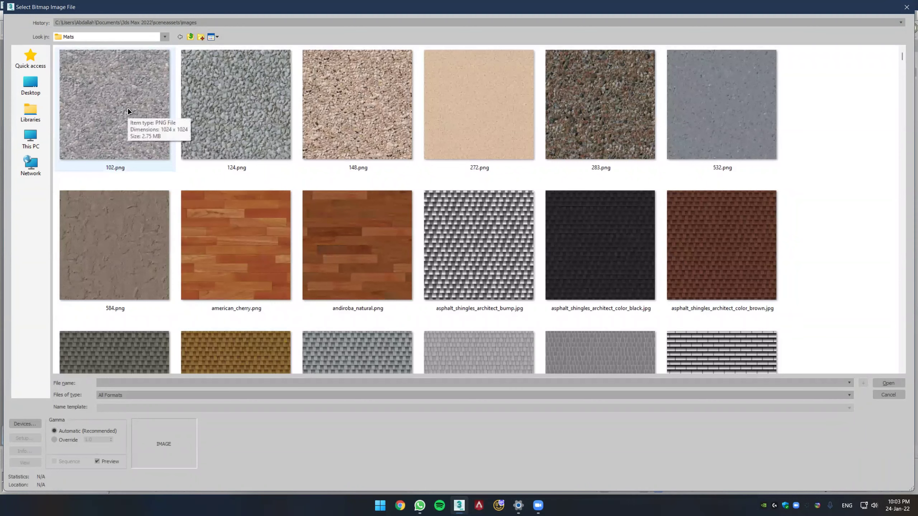
{"action": "double_click", "coordinate": [256, 239]}
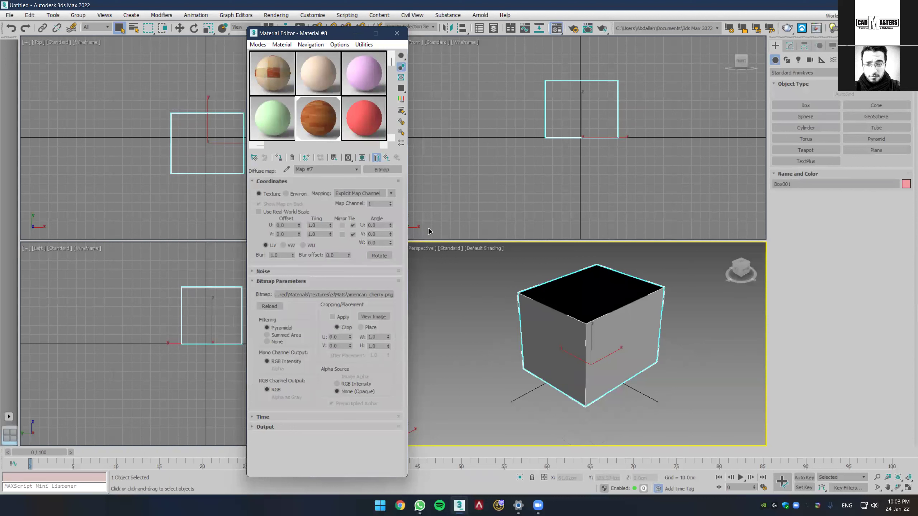
{"action": "left_click", "coordinate": [278, 156]}
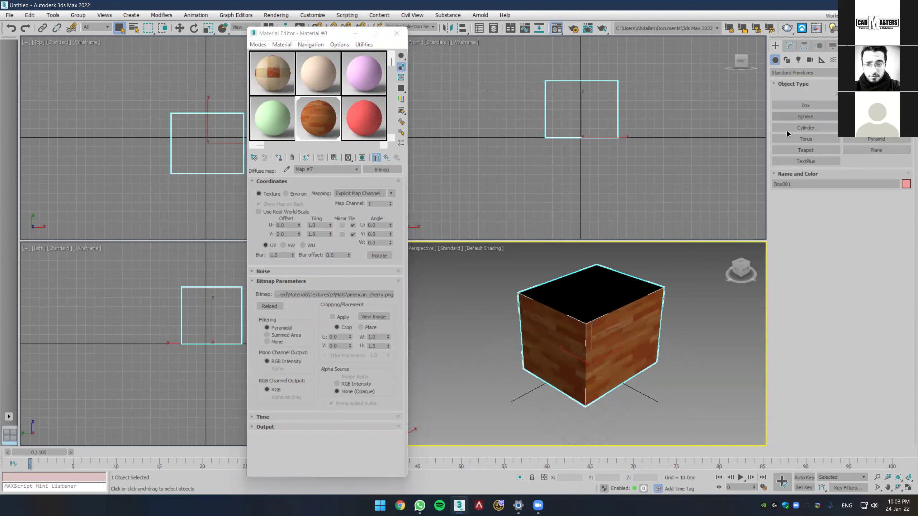
Return to the box's Edit Mesh Polygon level and set the top polygon's material ID to 3.
{"action": "left_click", "coordinate": [790, 45]}
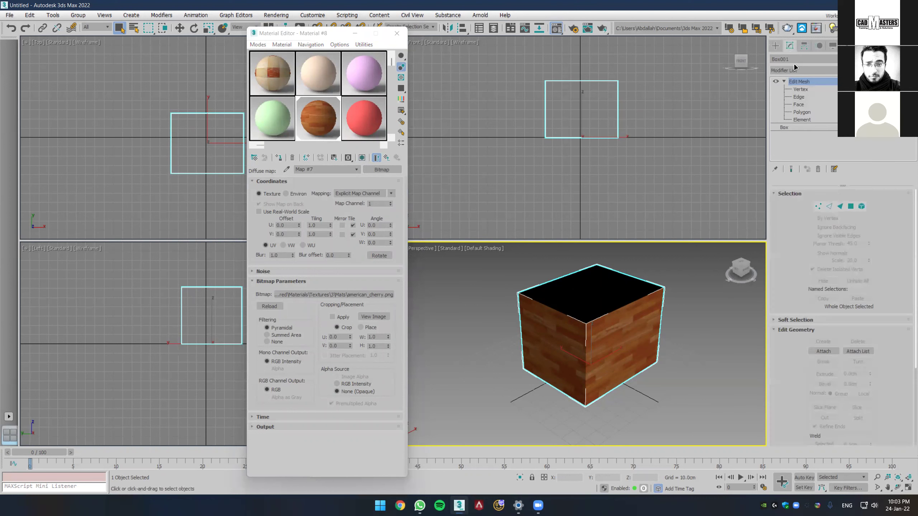
{"action": "left_click", "coordinate": [801, 112]}
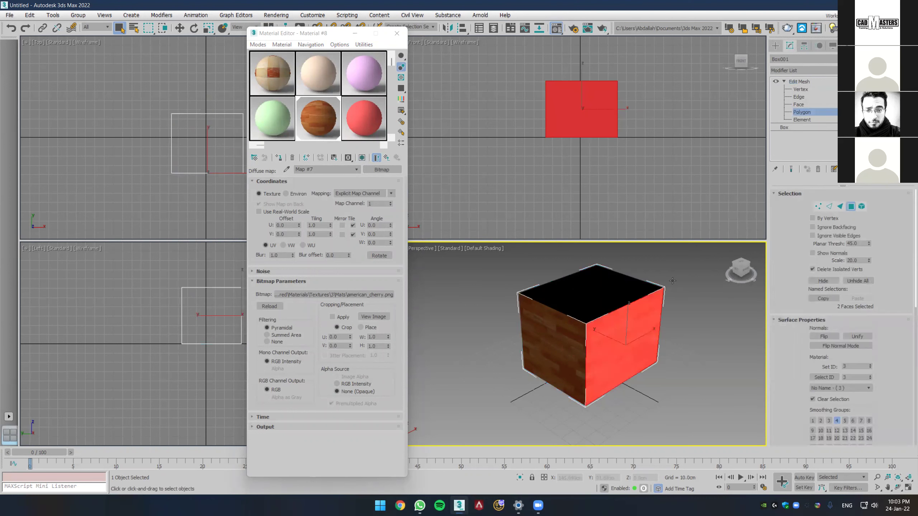
{"action": "left_click", "coordinate": [614, 297]}
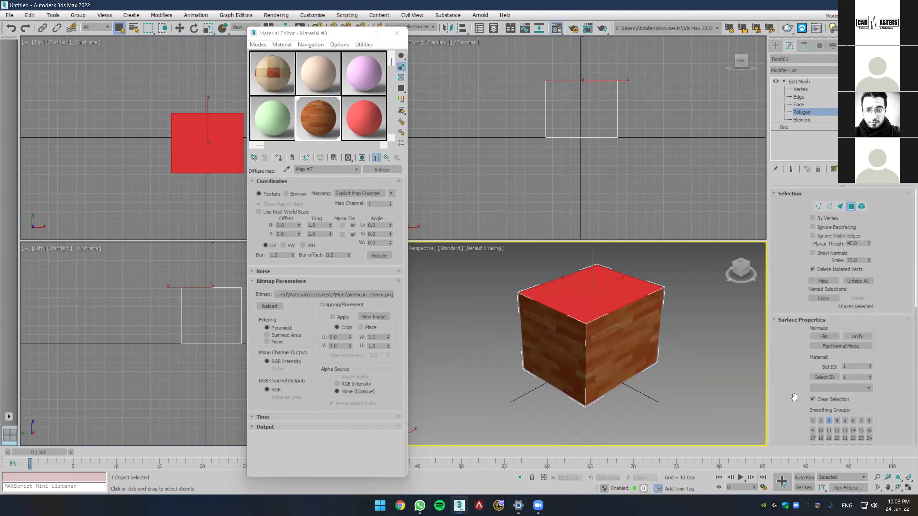
{"action": "left_click", "coordinate": [846, 368]}
{"action": "type", "text": "3"}
{"action": "key", "text": "Return"}
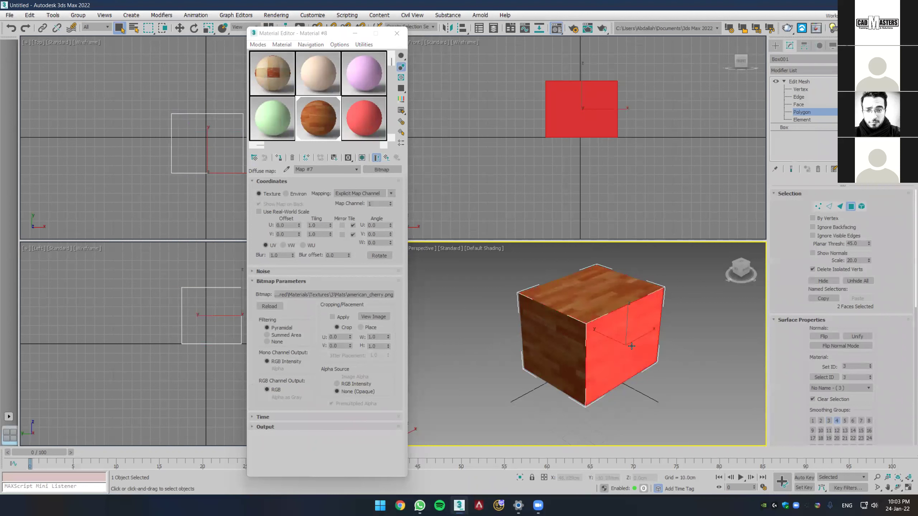
Set the front polygon's material ID to 5 and leave polygon editing.
{"action": "double_click", "coordinate": [851, 367]}
{"action": "type", "text": "5"}
{"action": "key", "text": "Return"}
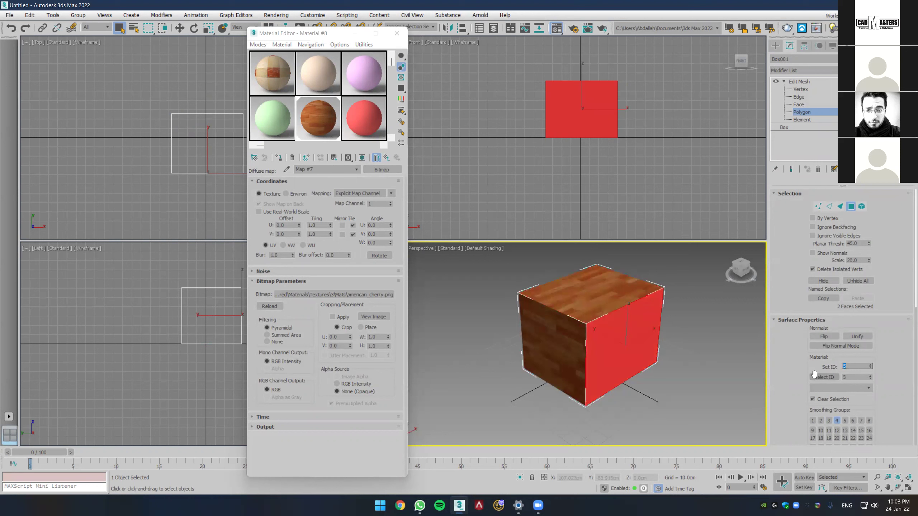
{"action": "left_click", "coordinate": [781, 46]}
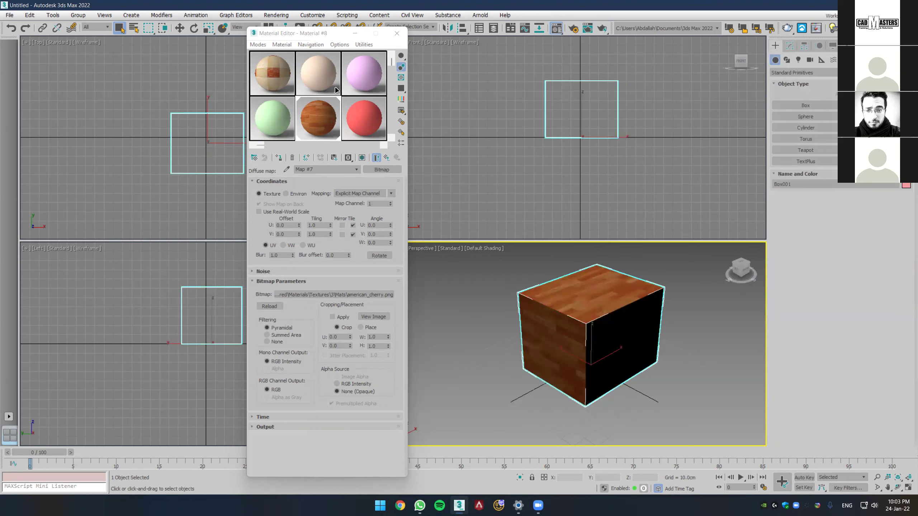
Return to the Multi/Sub-Object material's top level and assign a VRayMtl as the ID 5 sub-material.
{"action": "left_click", "coordinate": [306, 158]}
{"action": "left_click", "coordinate": [306, 158]}
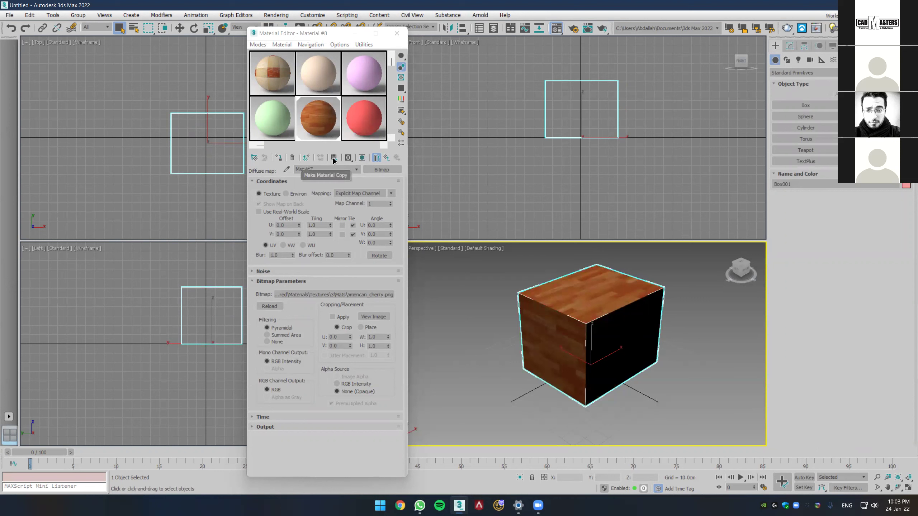
{"action": "left_click", "coordinate": [388, 159]}
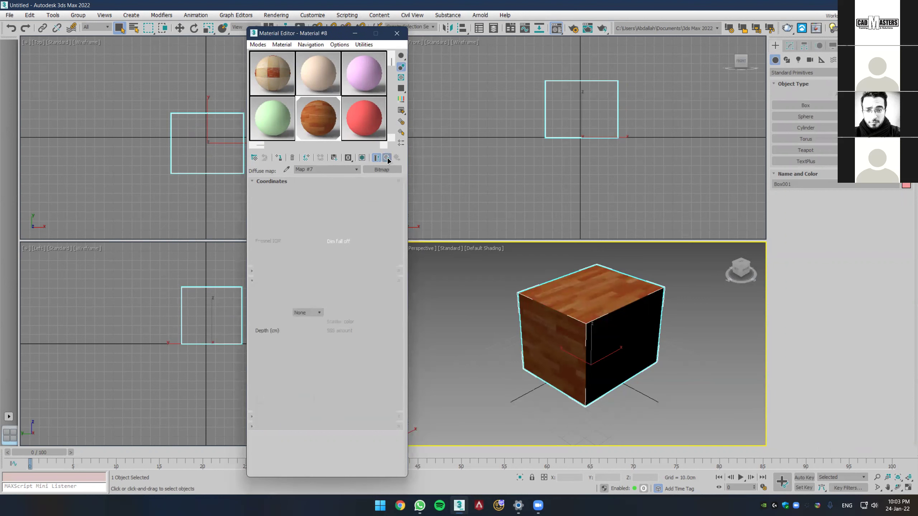
{"action": "left_click", "coordinate": [388, 158]}
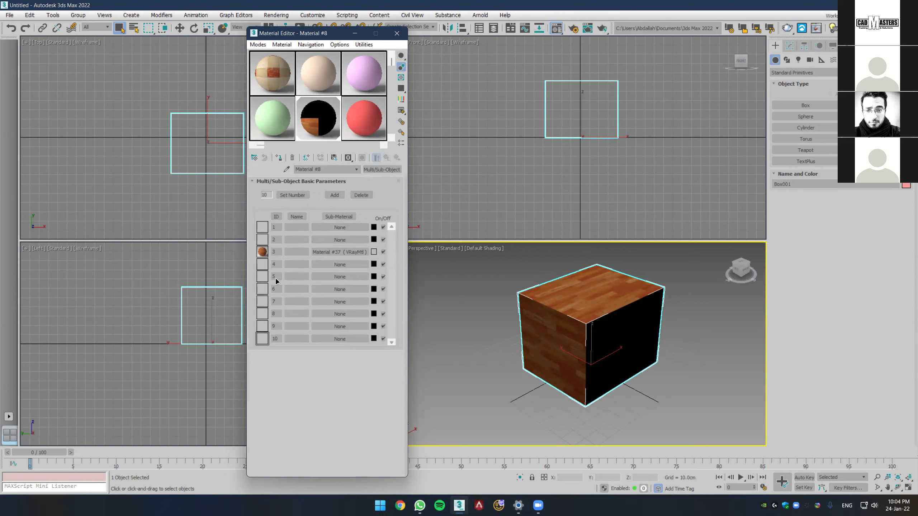
{"action": "left_click", "coordinate": [335, 277]}
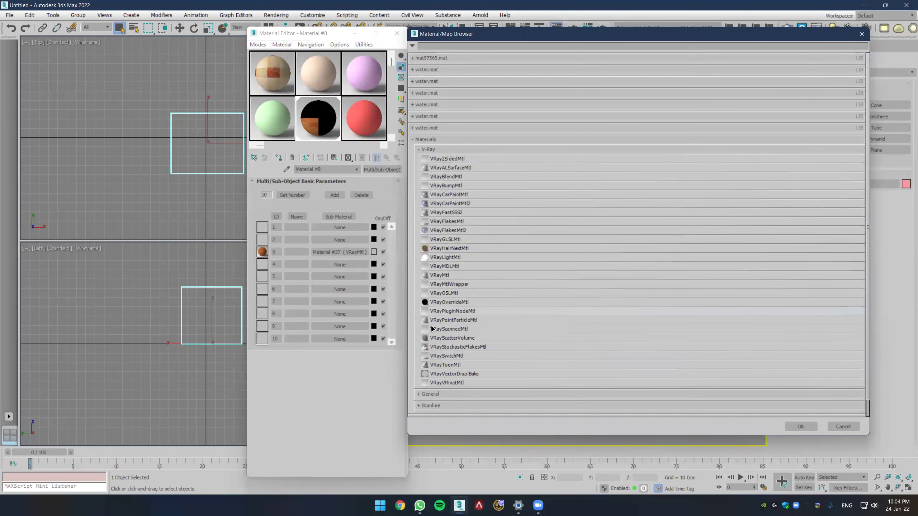
{"action": "double_click", "coordinate": [446, 277]}
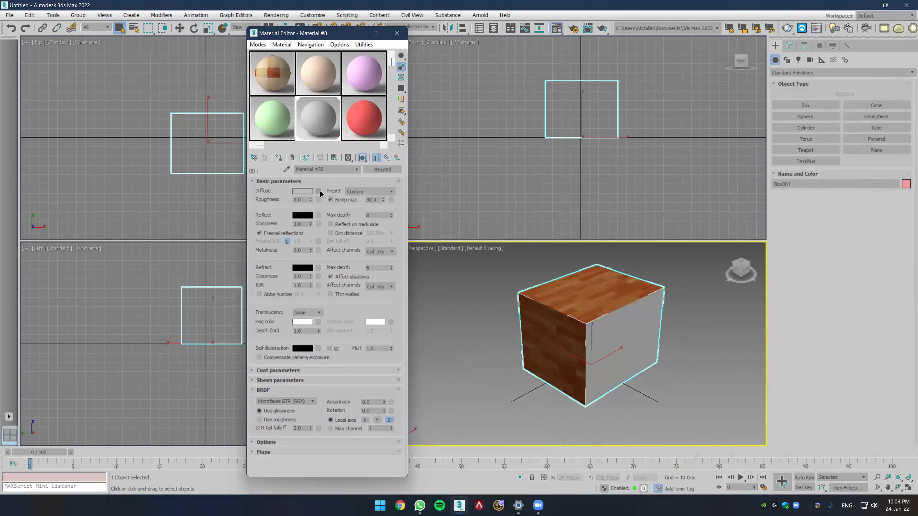
Load asphalt_shingles_architect_bump.jpg as the ID 5 sub-material's diffuse bitmap, apply it to the selected box and show it shaded in the viewport.
{"action": "left_click", "coordinate": [318, 191]}
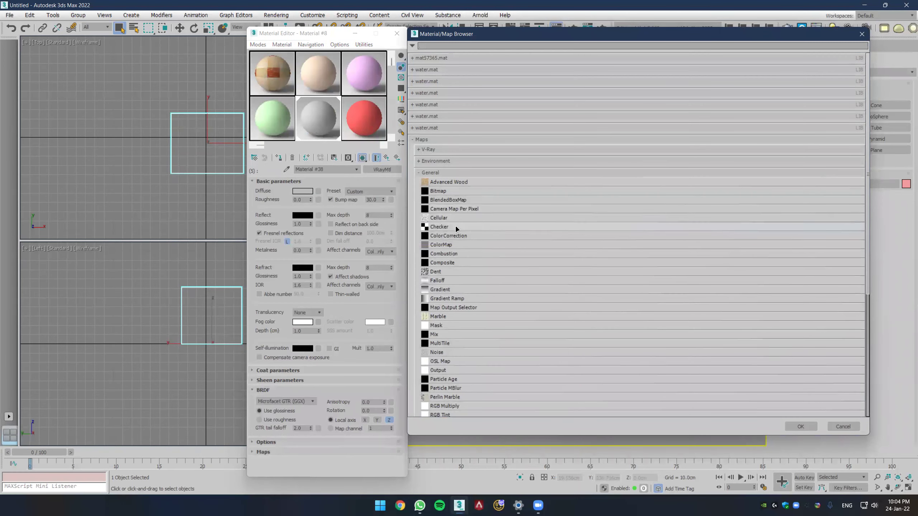
{"action": "double_click", "coordinate": [445, 183]}
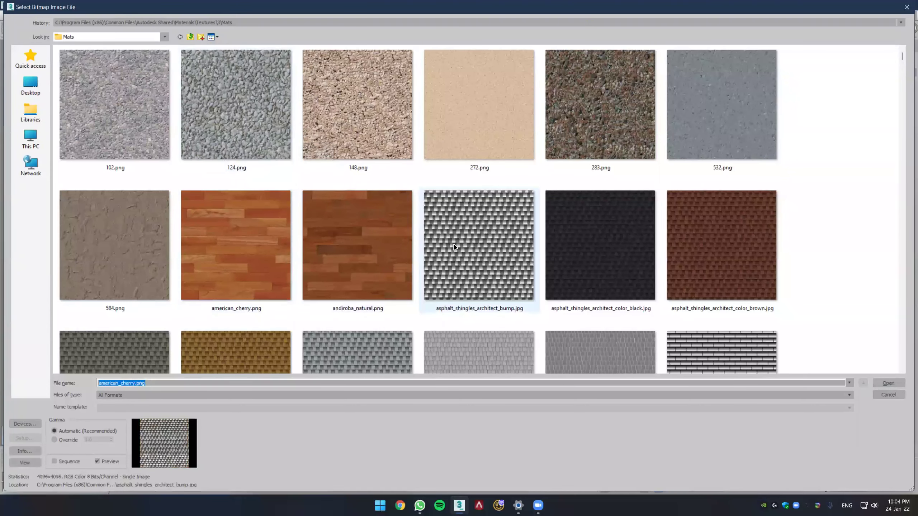
{"action": "double_click", "coordinate": [455, 247]}
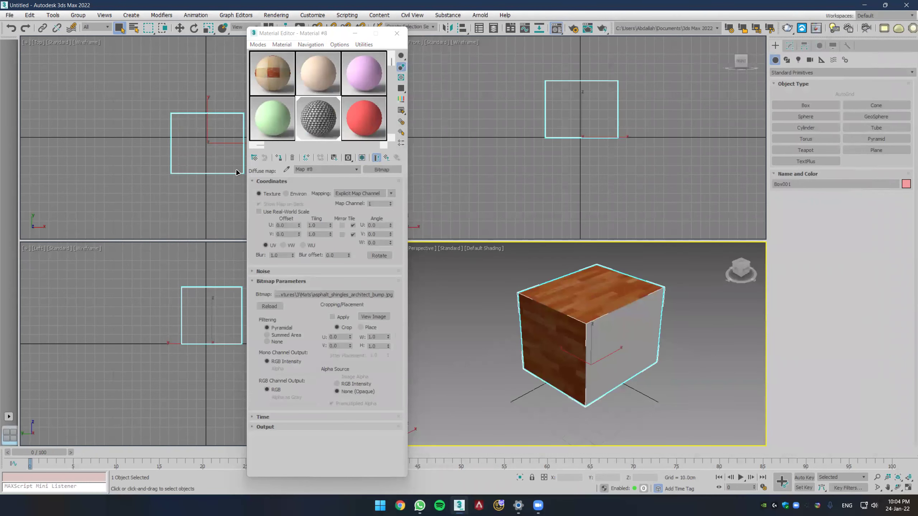
{"action": "left_click", "coordinate": [278, 159]}
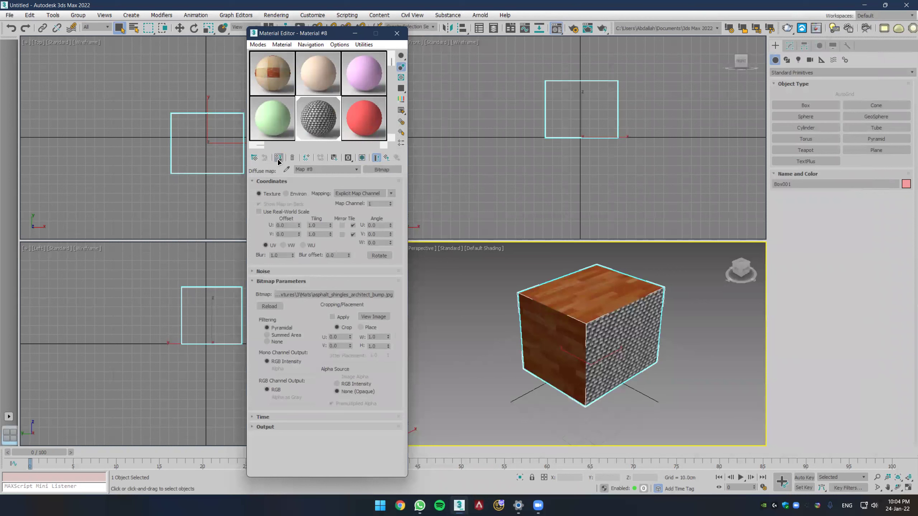
{"action": "left_click", "coordinate": [363, 158]}
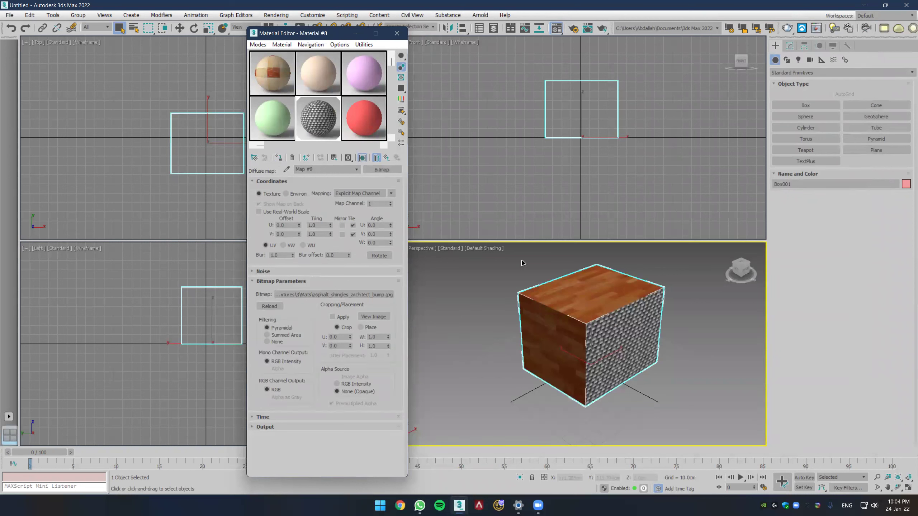